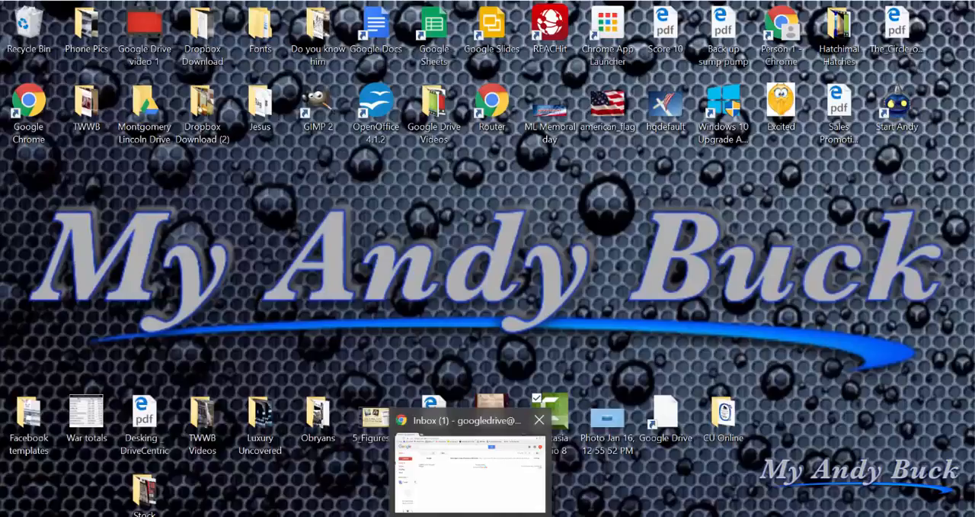
Switch to the Chrome window with the Gmail inbox and open Google Sheets from the Google apps.
click(469, 466)
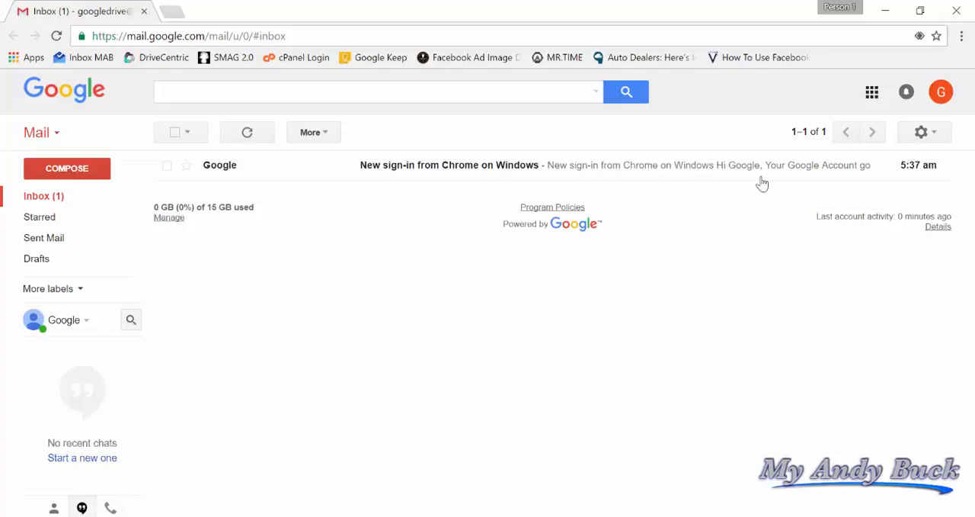
click(872, 93)
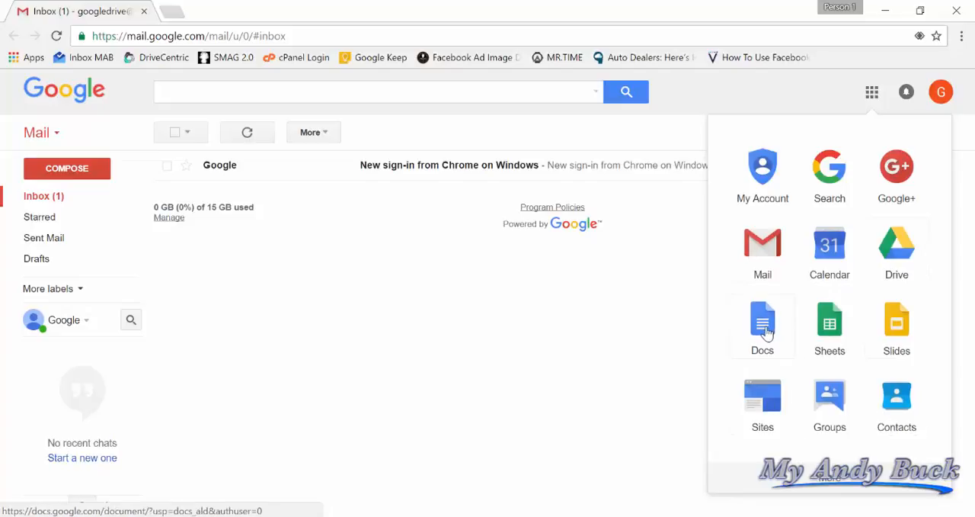
click(825, 330)
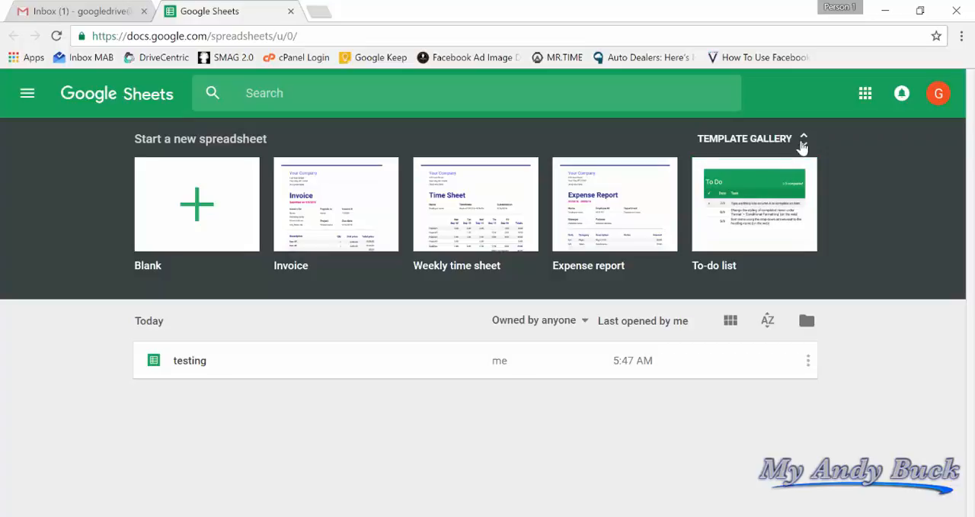
Look through the Work, Personal and Education spreadsheet templates in the template gallery, then return to the Sheets home page.
click(804, 140)
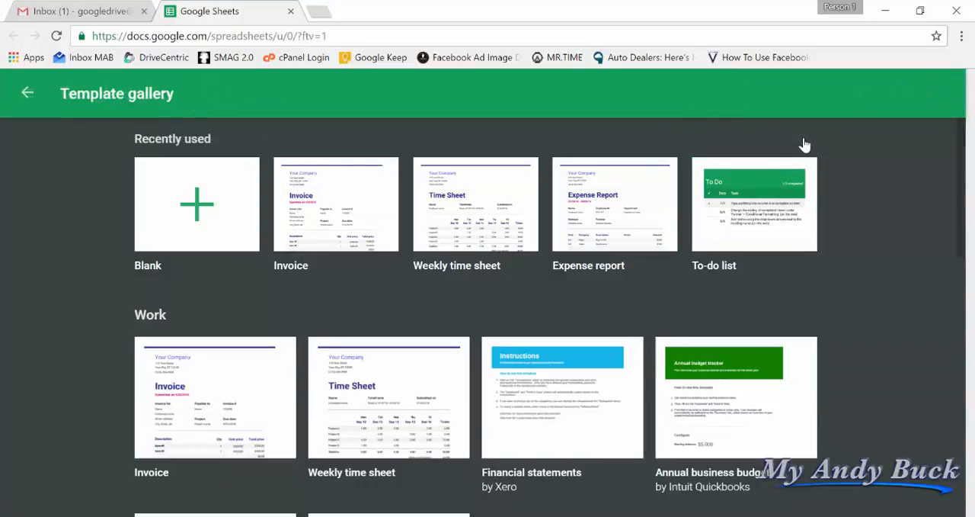
scroll(451, 308, down, 4)
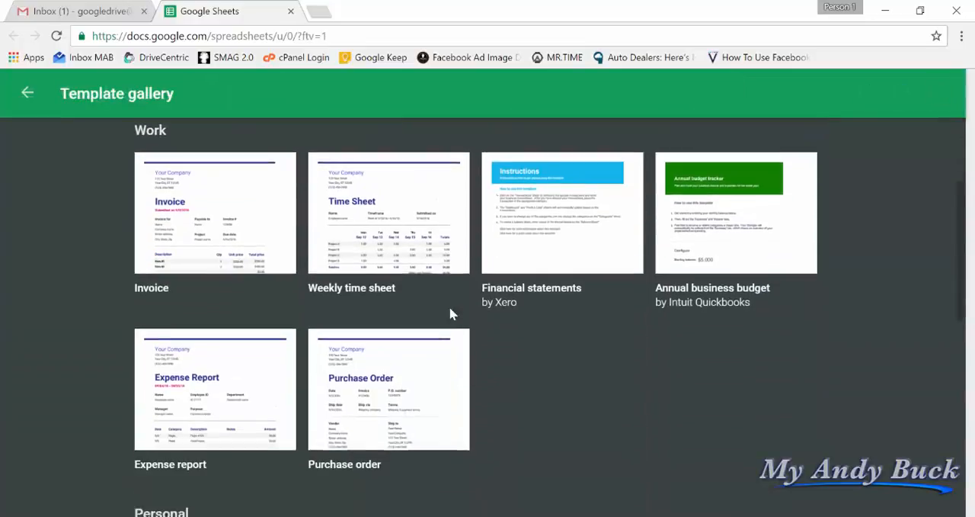
scroll(509, 348, down, 3)
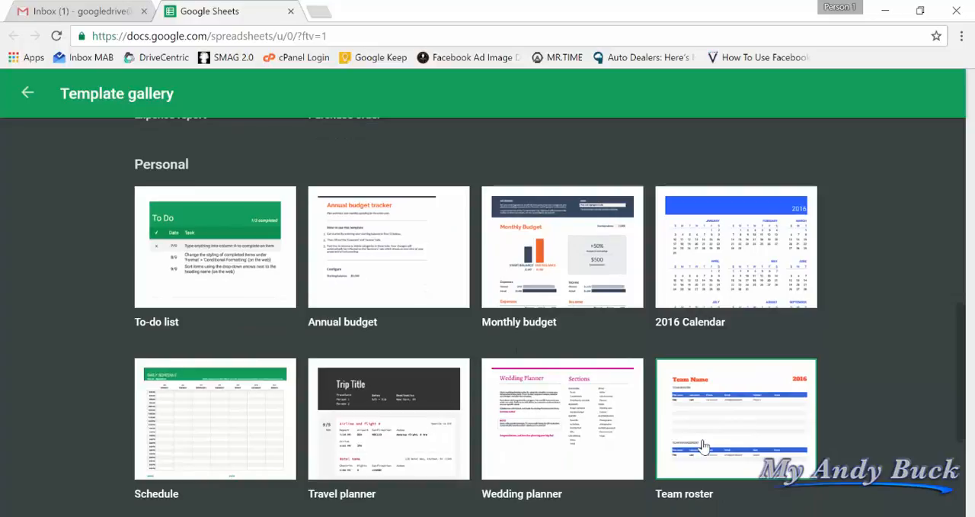
scroll(702, 446, down, 1)
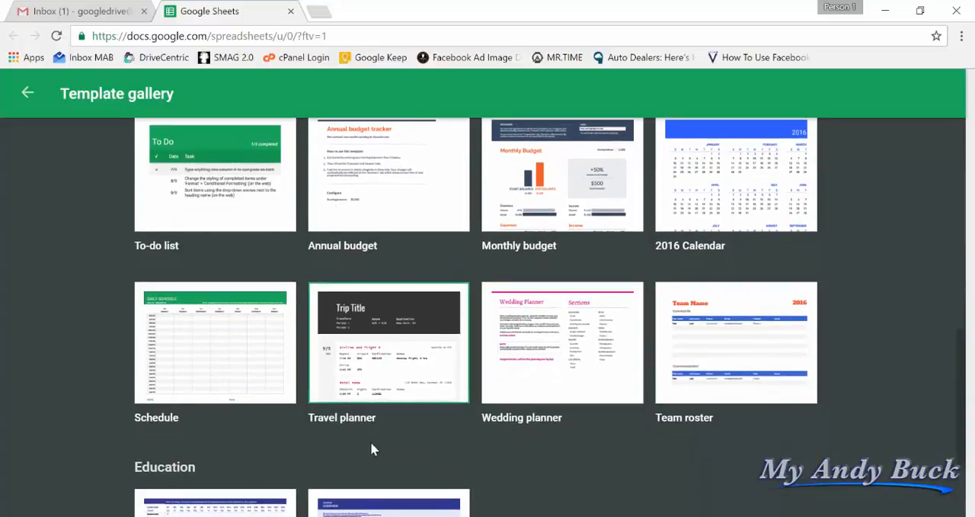
scroll(221, 389, down, 2)
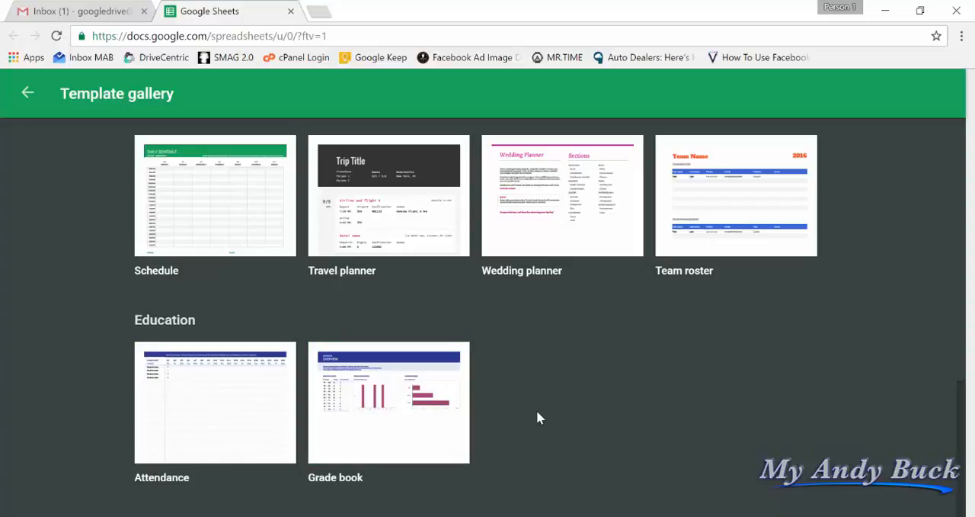
scroll(537, 418, up, 4)
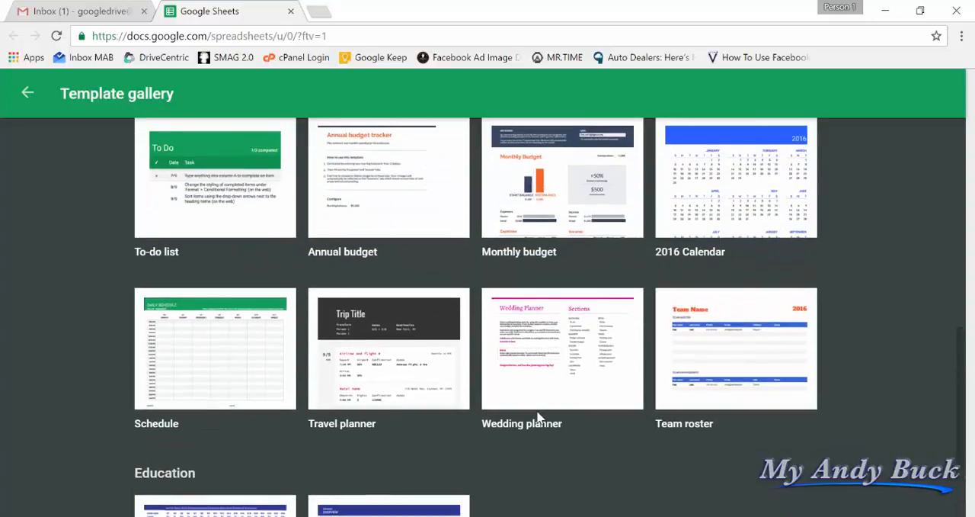
scroll(538, 417, up, 6)
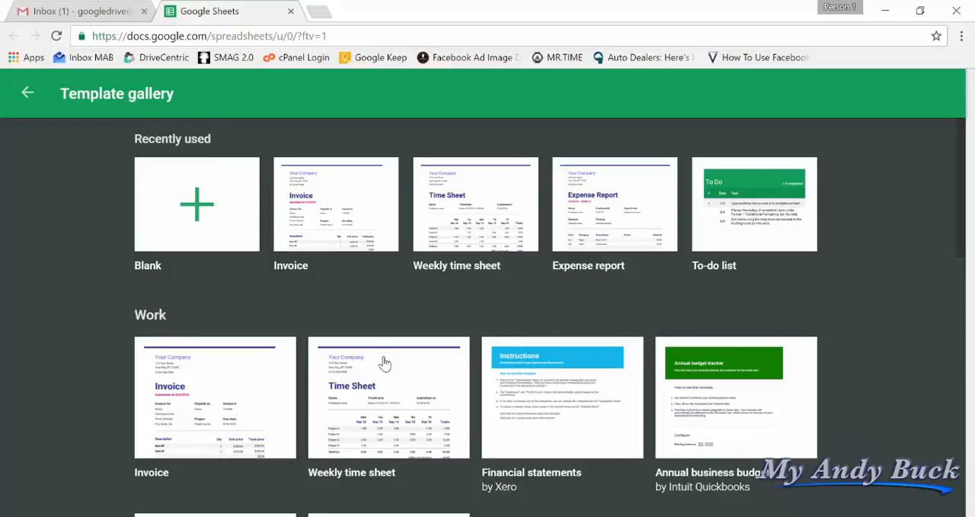
scroll(393, 373, down, 1)
scroll(399, 381, down, 6)
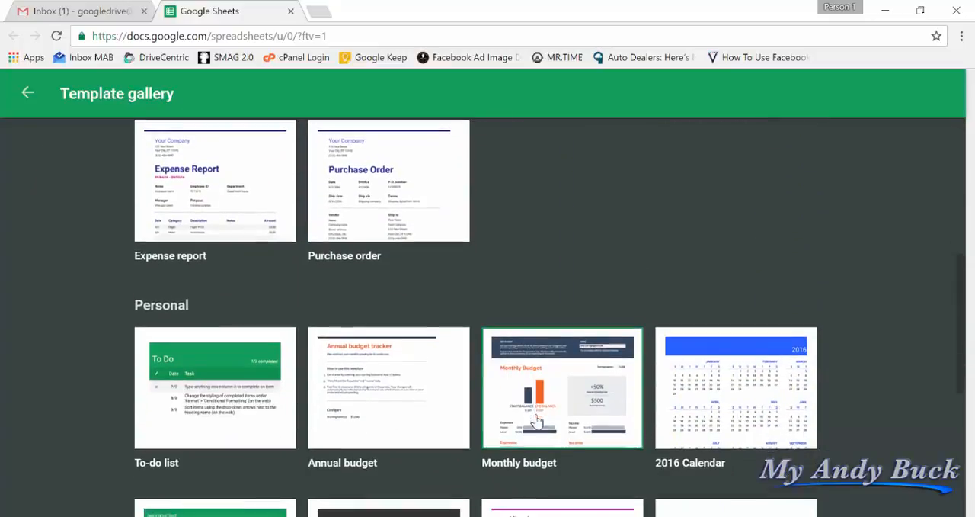
scroll(551, 429, down, 2)
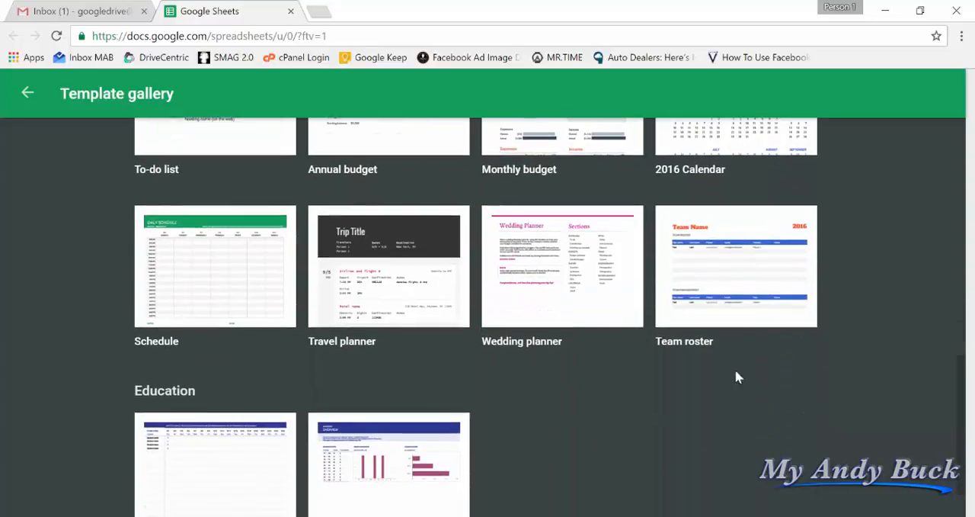
scroll(99, 289, up, 6)
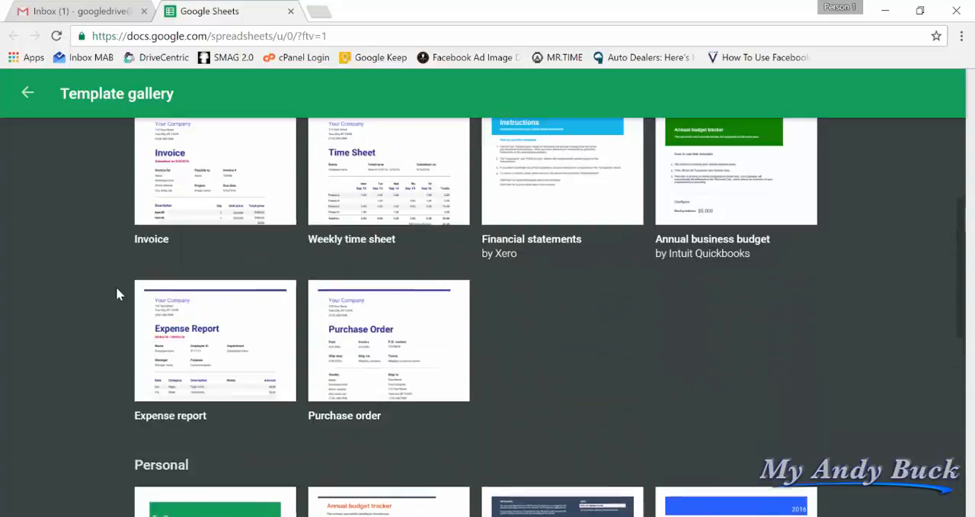
scroll(116, 286, up, 1)
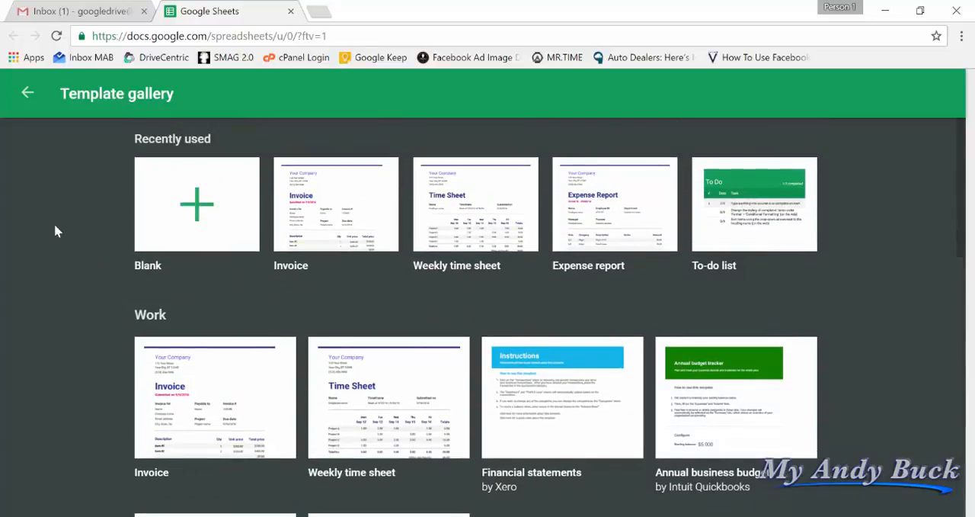
click(28, 95)
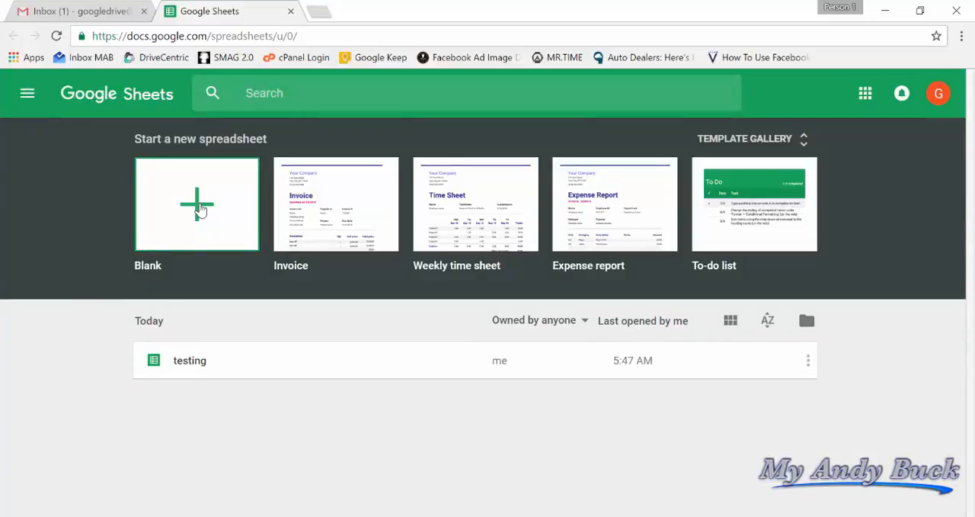
Create a blank spreadsheet and name it "Testing 1".
click(200, 210)
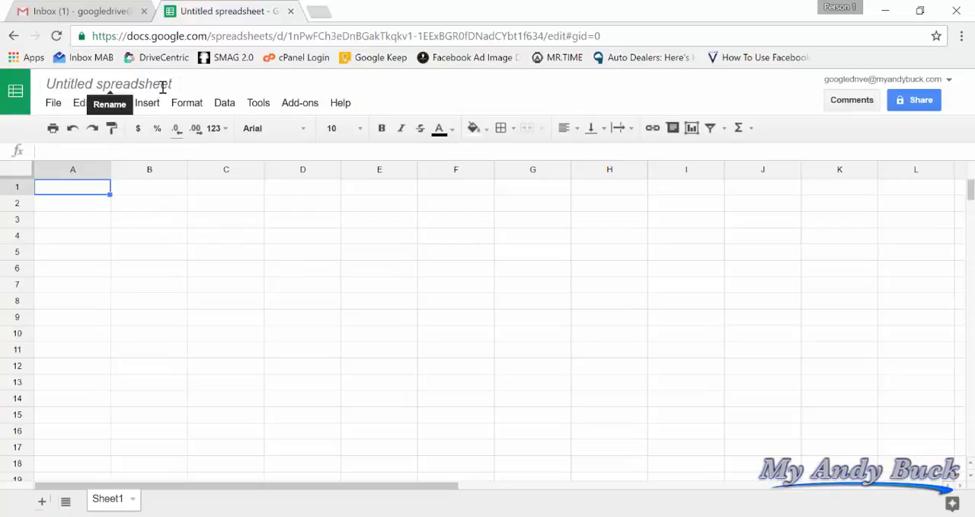
click(165, 85)
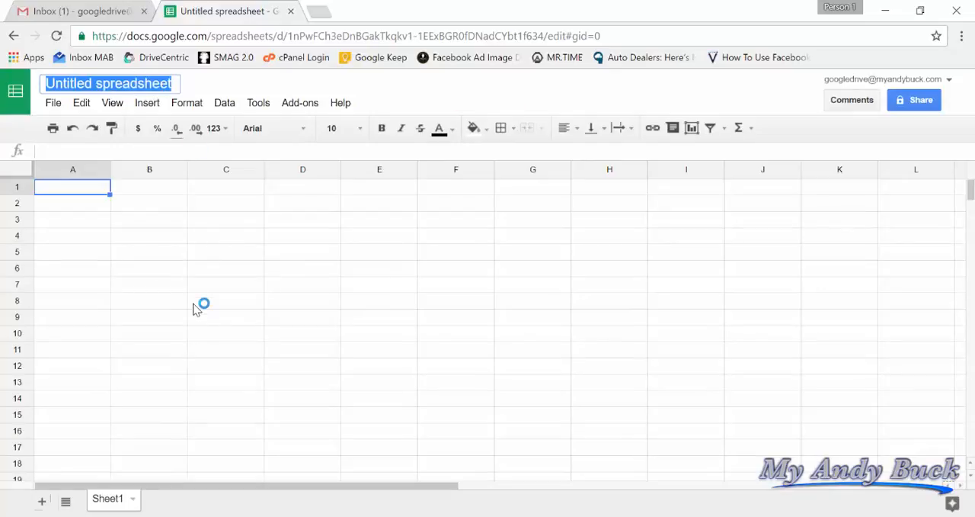
text(Testing)
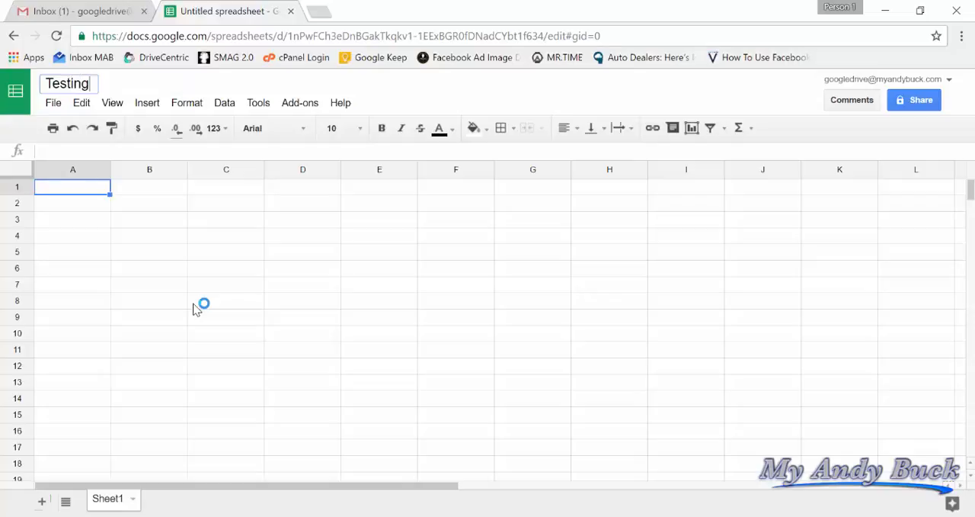
text( 1)
click(140, 226)
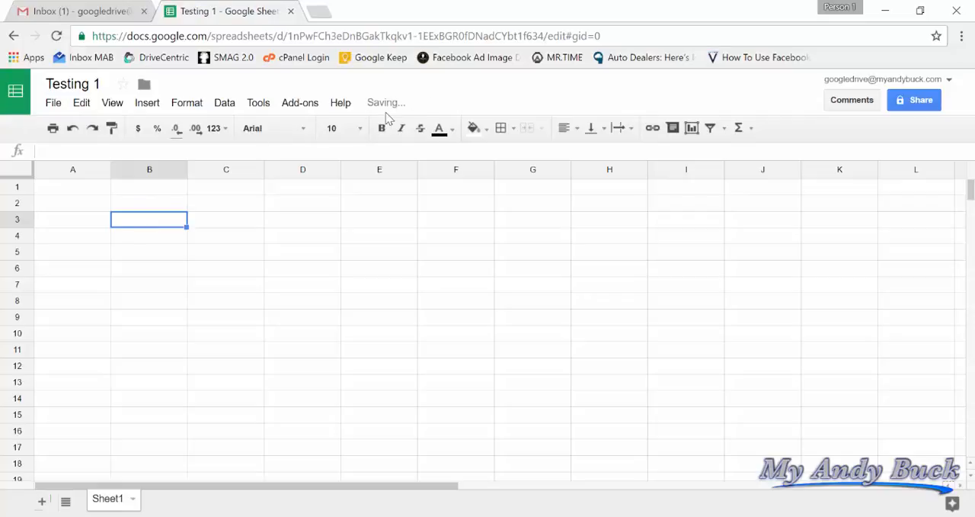
mouse_move(473, 108)
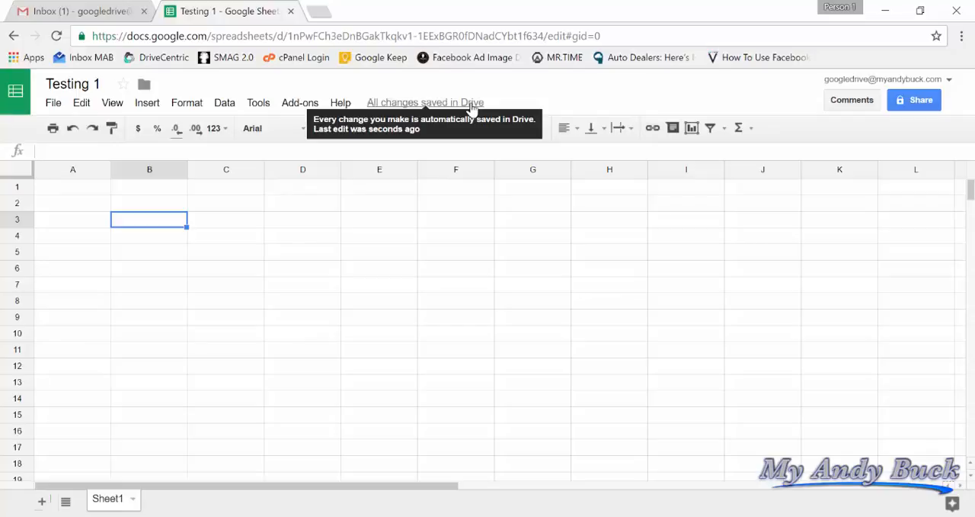
Enter 4 in cell A4 and 3 in cell B4.
click(70, 206)
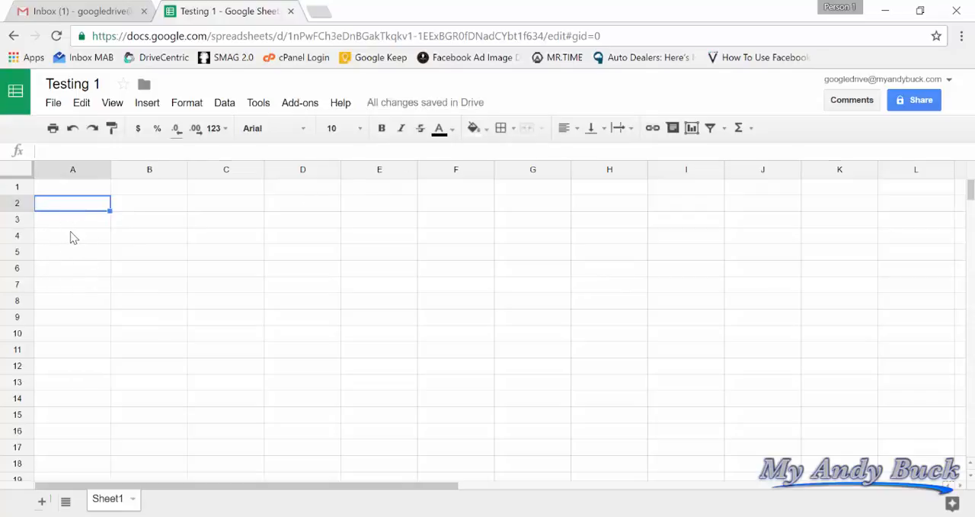
click(72, 238)
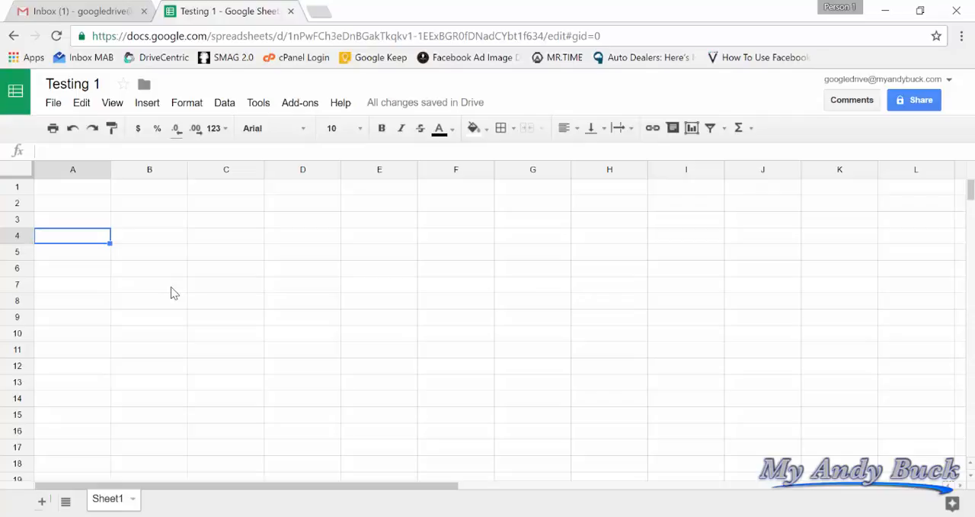
text(4)
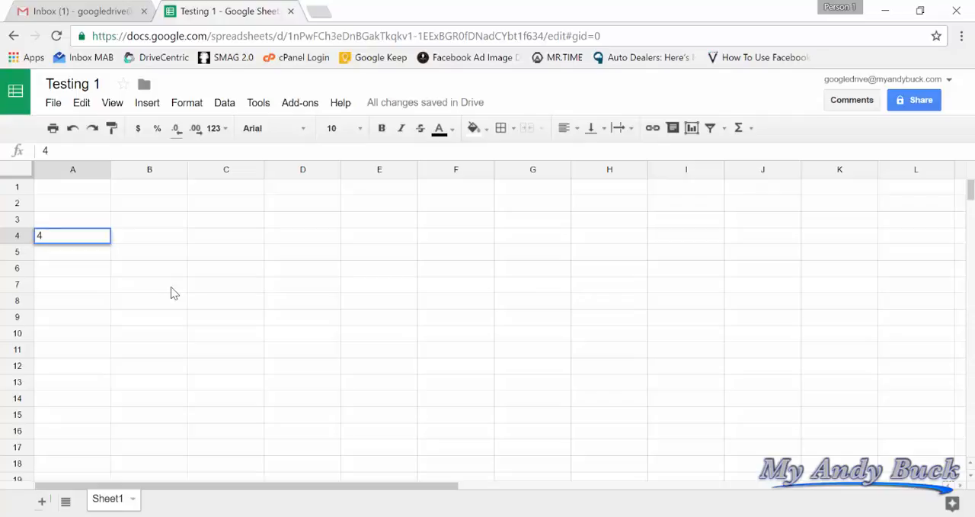
key(Tab)
text(4)
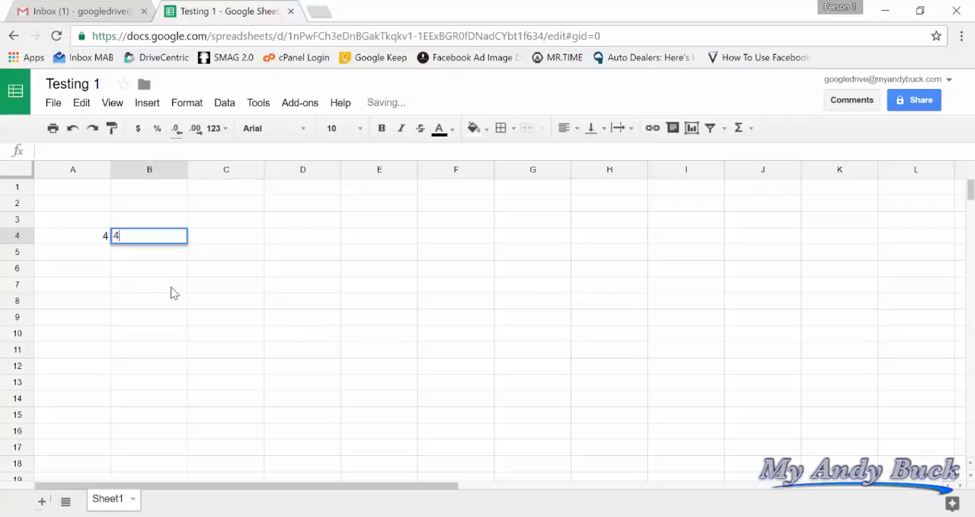
key(BackSpace)
text(3)
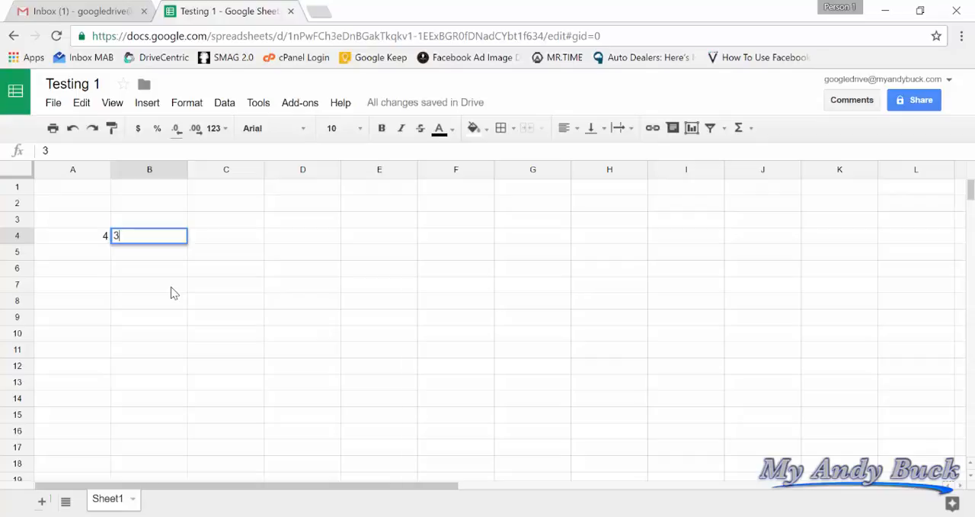
key(Tab)
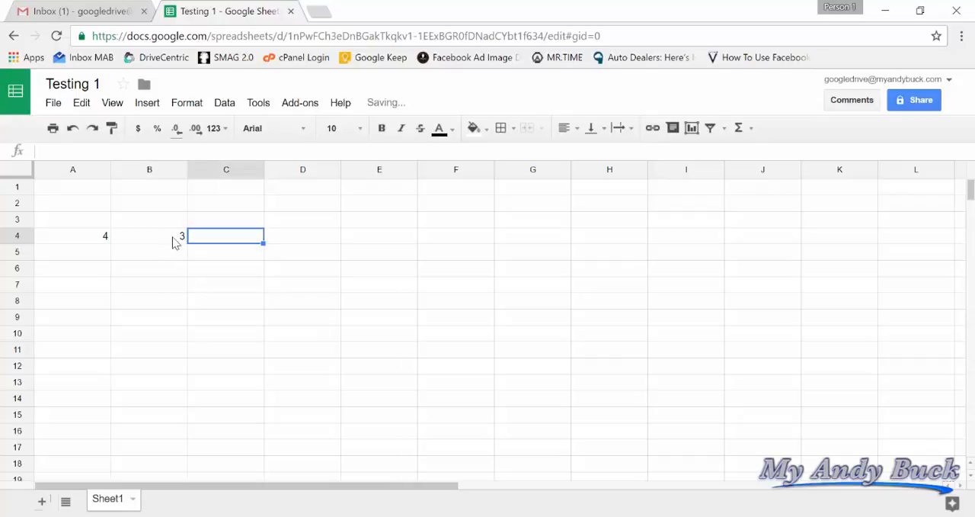
Add cells A4 and B4 together in C4 with the SUM function.
click(146, 238)
shift+click(86, 243)
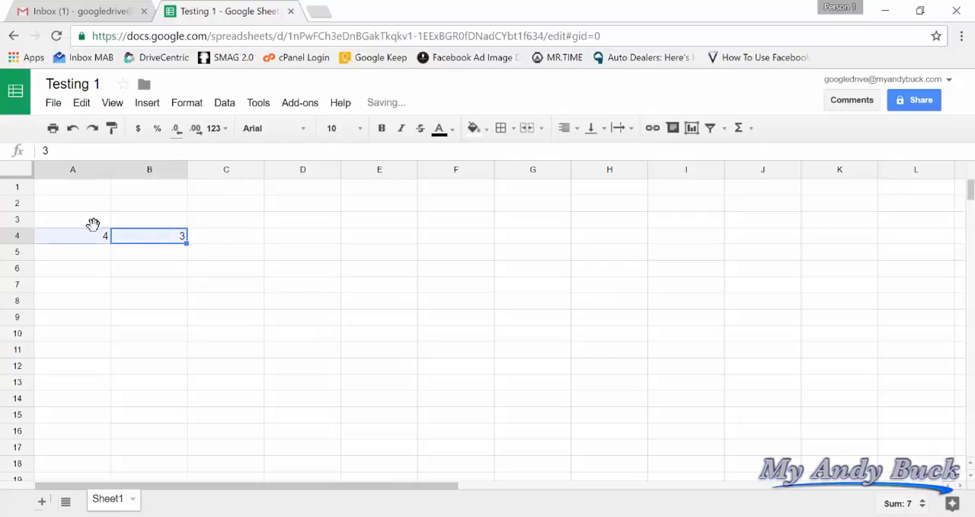
click(744, 135)
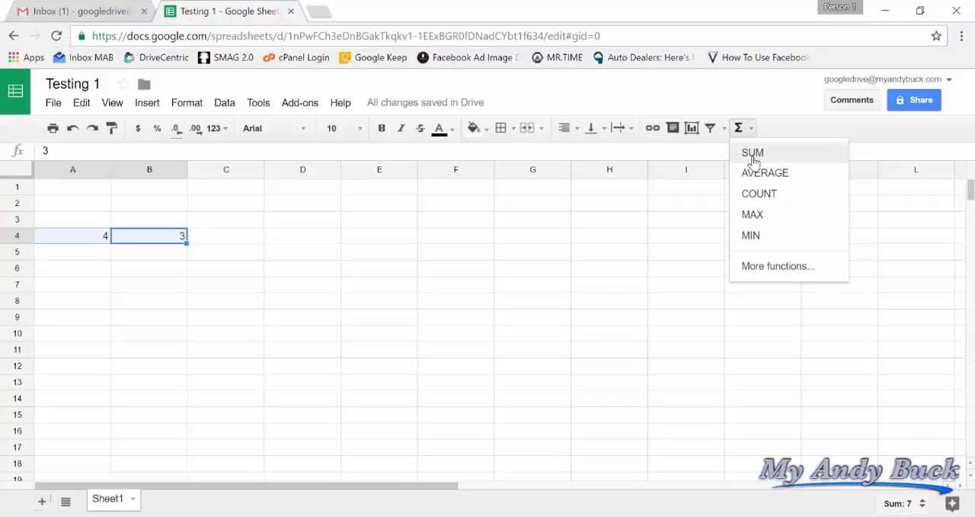
key(Return)
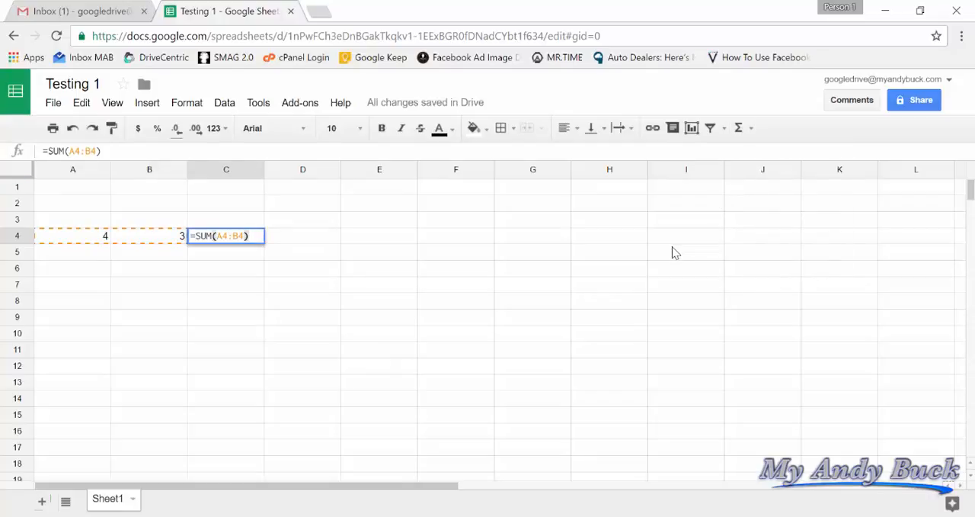
key(Return)
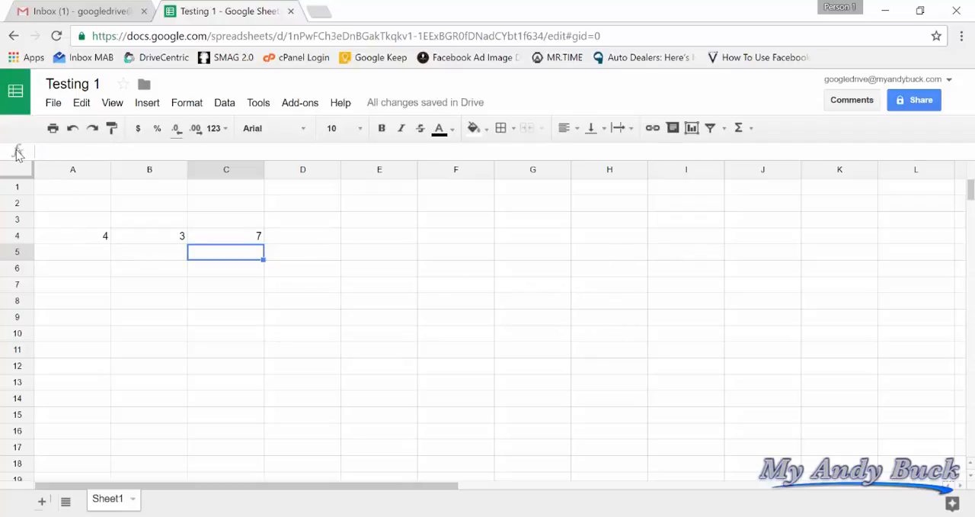
Inspect the SUM formula in C4 and open the help page listing all available spreadsheet functions.
click(250, 240)
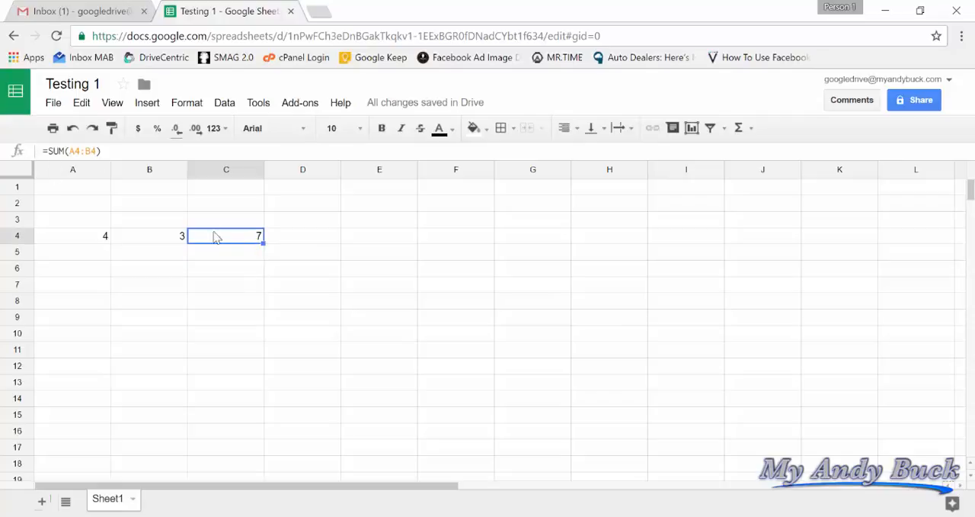
click(55, 150)
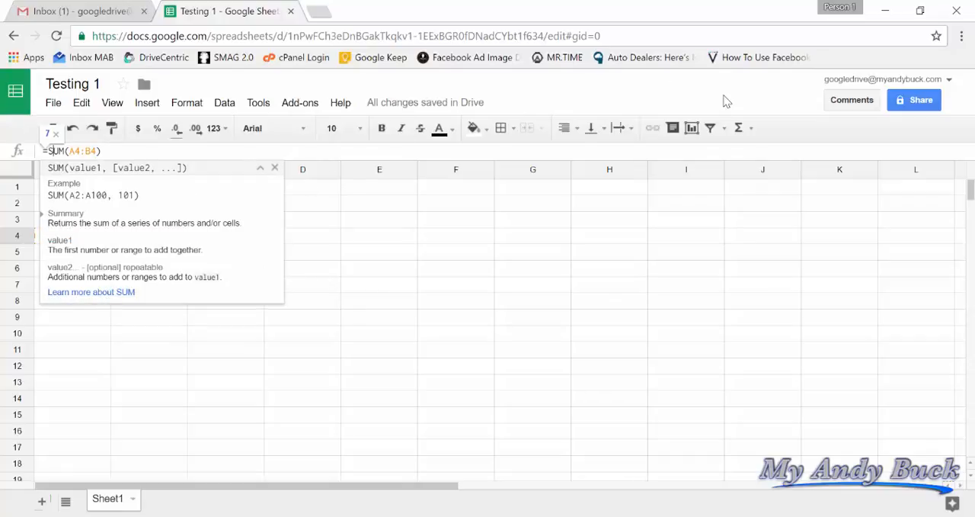
click(750, 131)
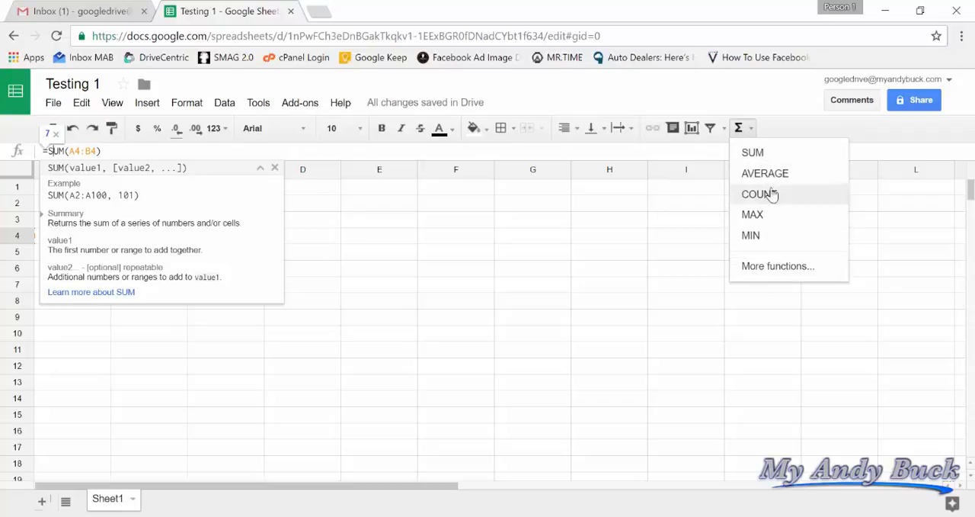
click(766, 268)
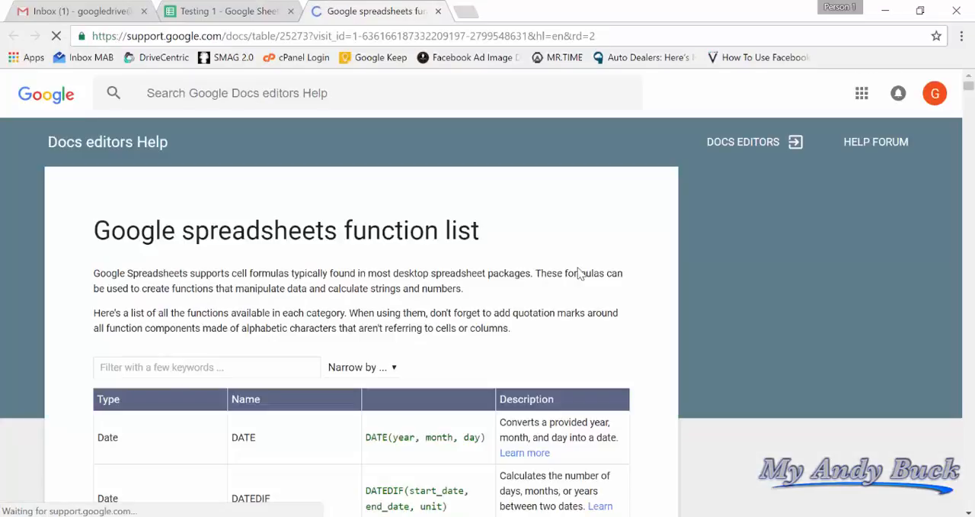
Look through the Google spreadsheets function list and its keyword filter, close the help page and leave the C4 formula.
scroll(239, 301, down, 3)
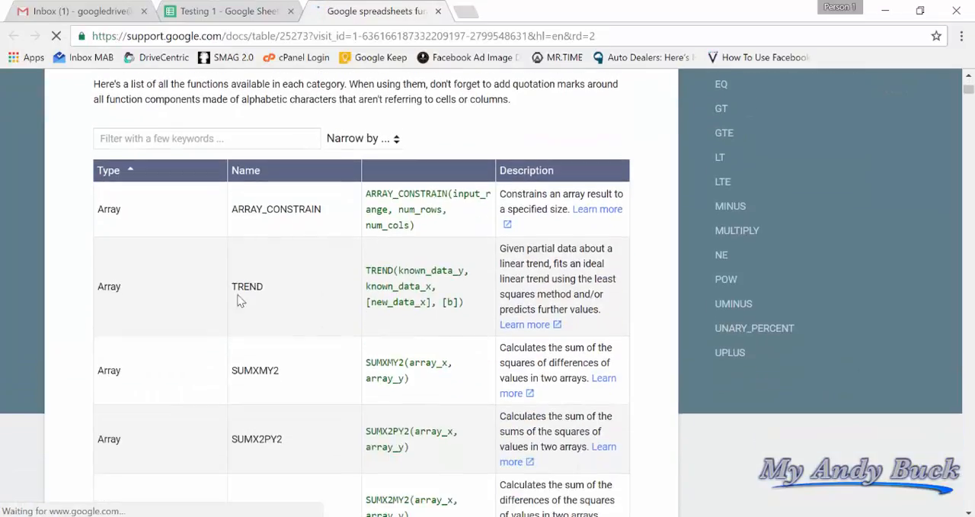
scroll(267, 283, down, 5)
scroll(267, 283, up, 8)
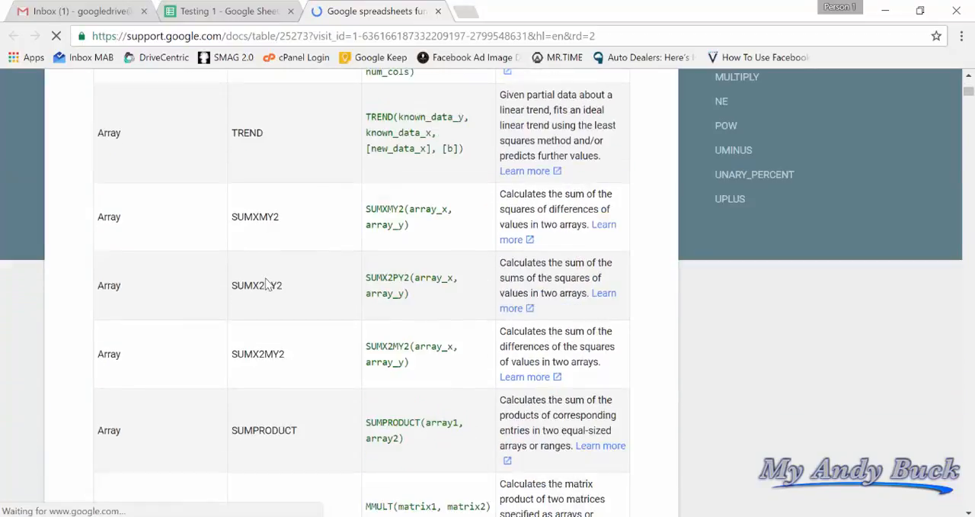
click(239, 218)
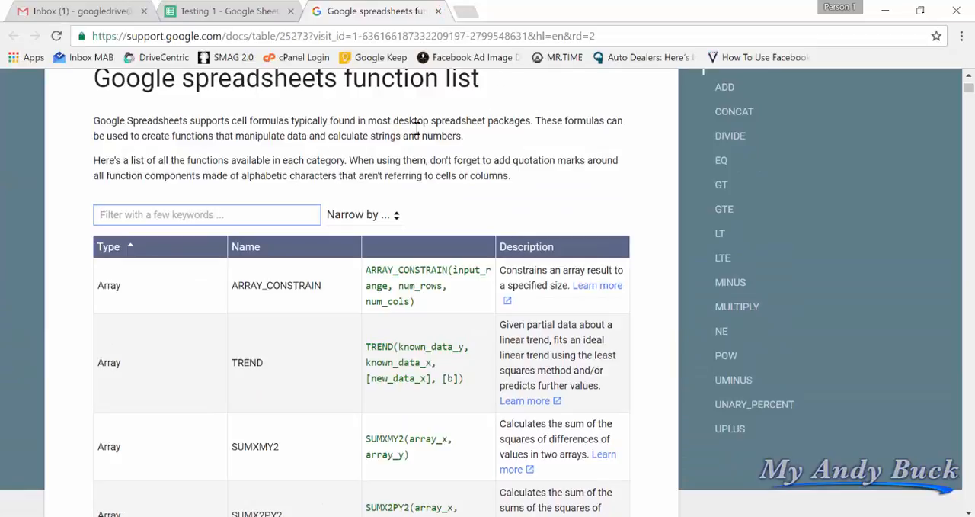
scroll(756, 273, up, 2)
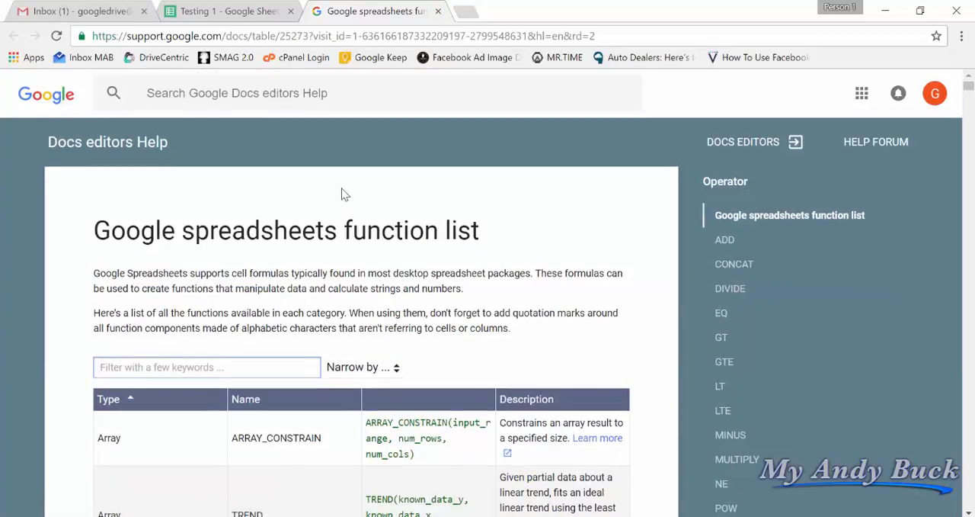
click(438, 12)
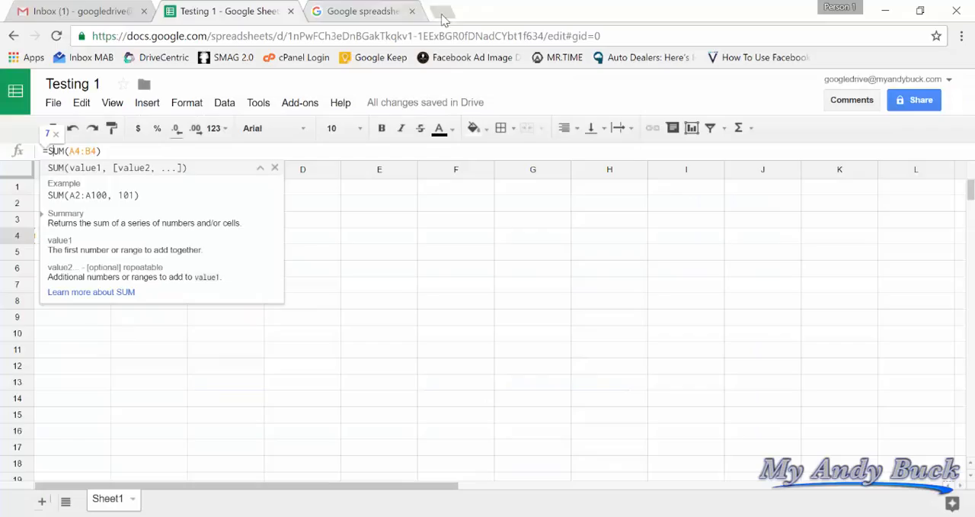
click(417, 243)
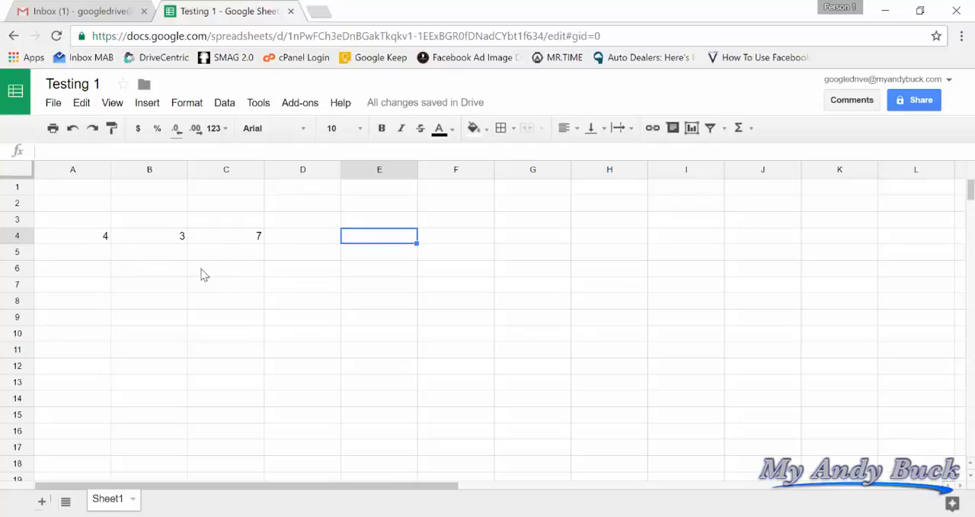
Examine the file import options, including uploading from the computer, and leave without importing anything.
click(52, 105)
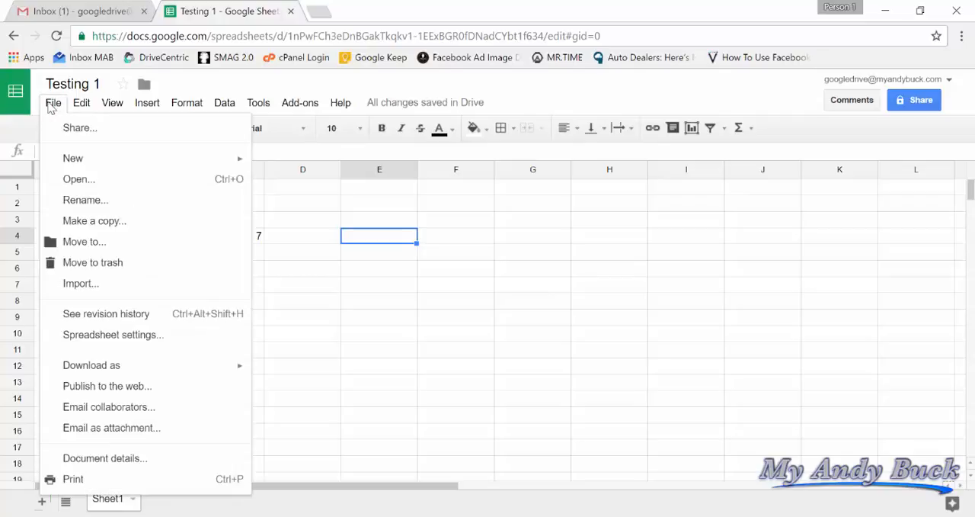
click(74, 286)
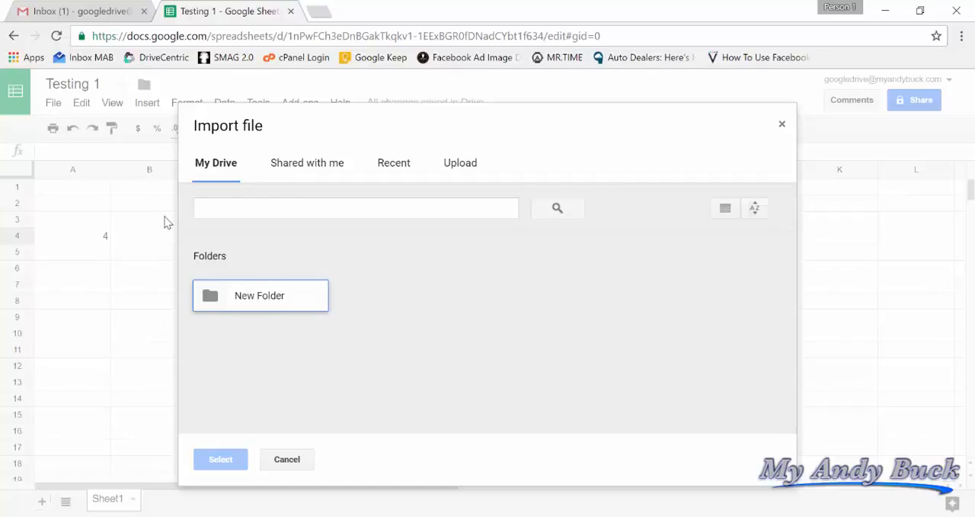
click(458, 167)
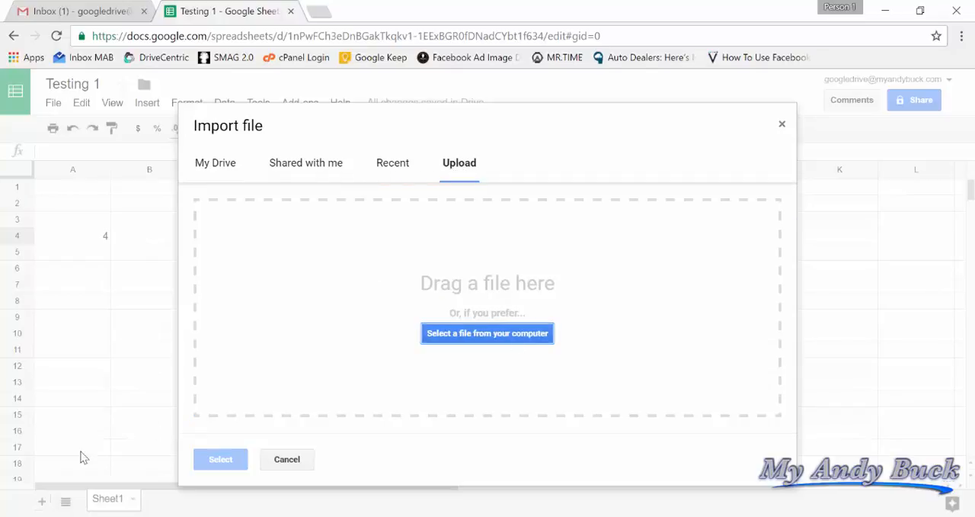
click(287, 460)
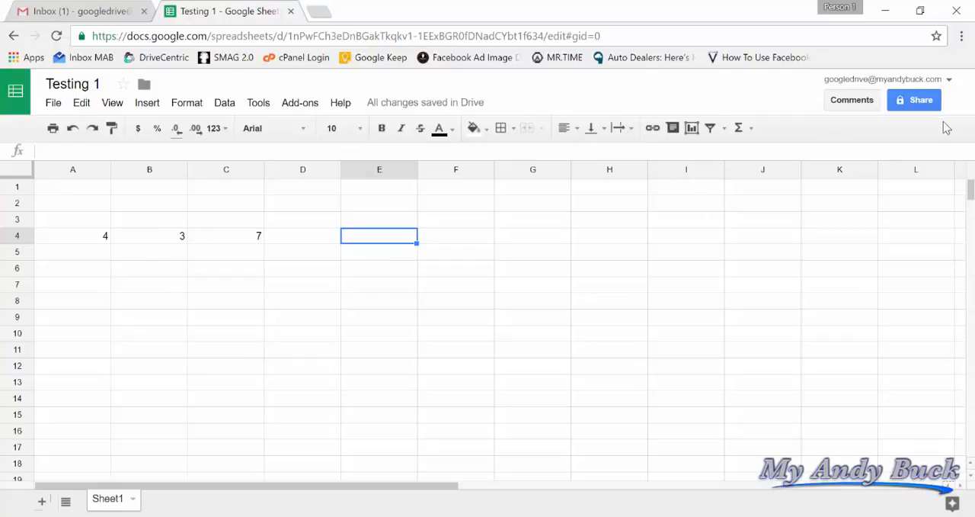
Try the sharing permissions Can comment and Can view, restore Can edit, and close the sharing settings without adding anyone.
click(924, 102)
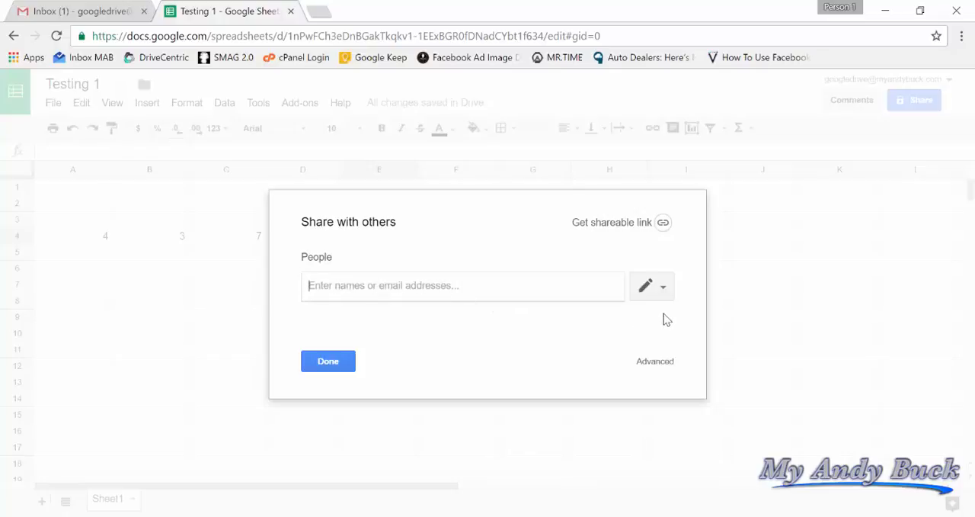
click(663, 289)
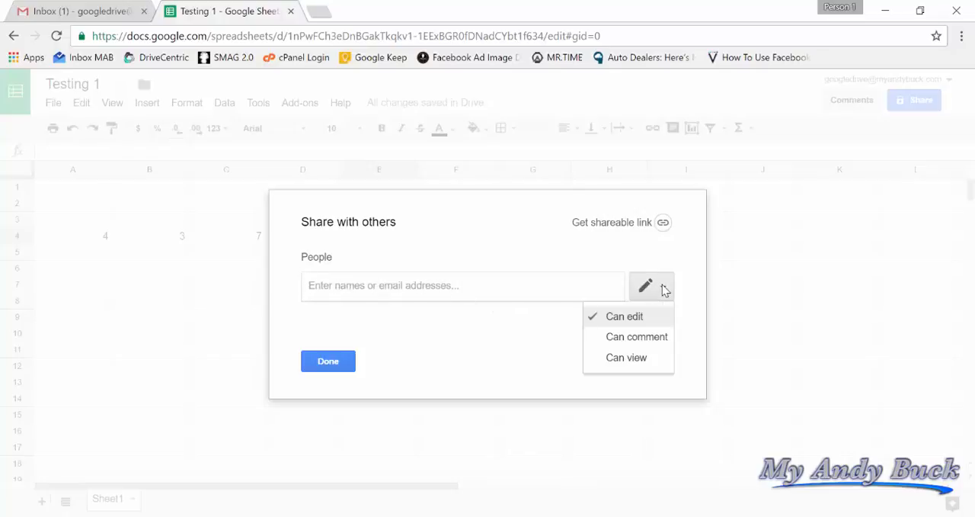
click(615, 343)
click(657, 287)
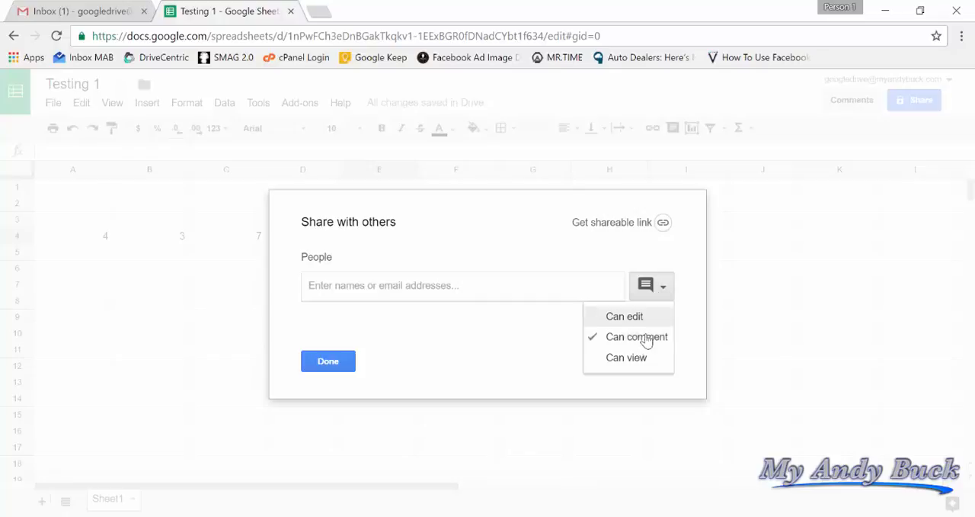
click(638, 356)
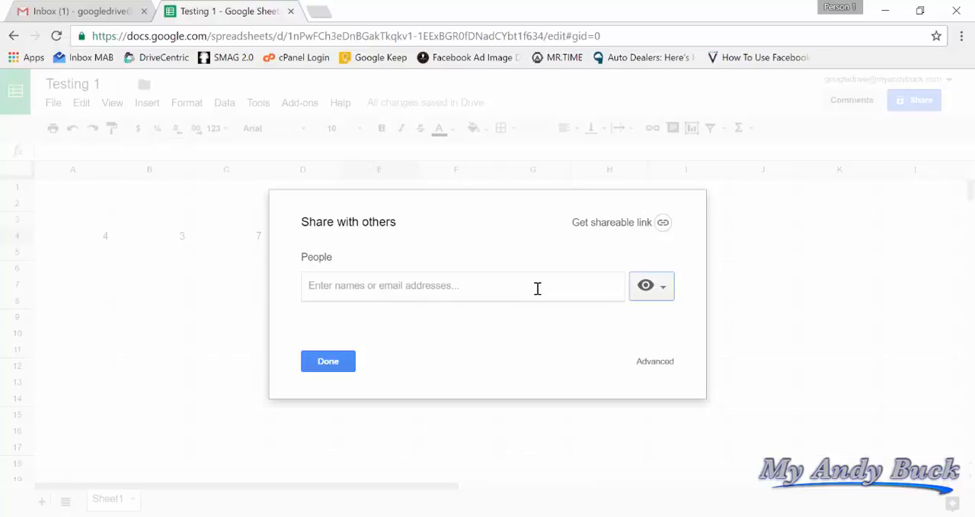
click(662, 288)
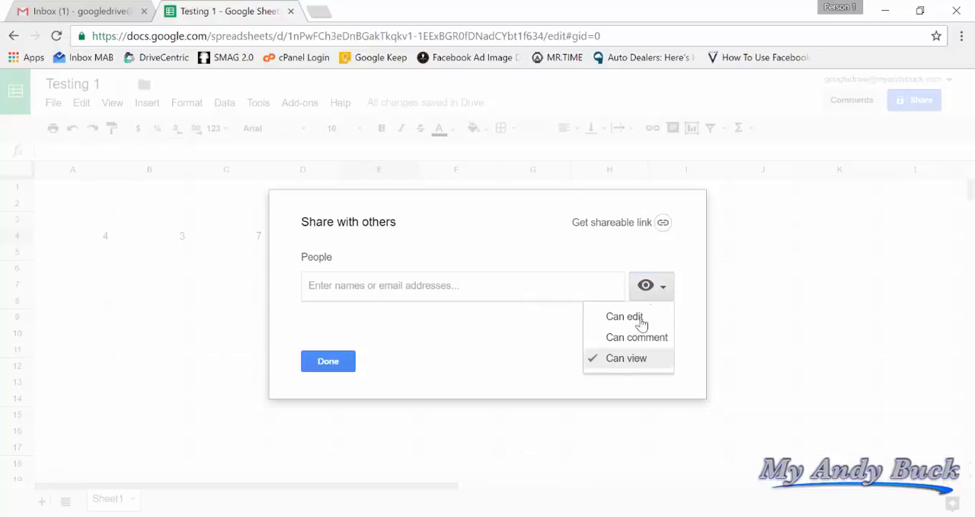
click(638, 335)
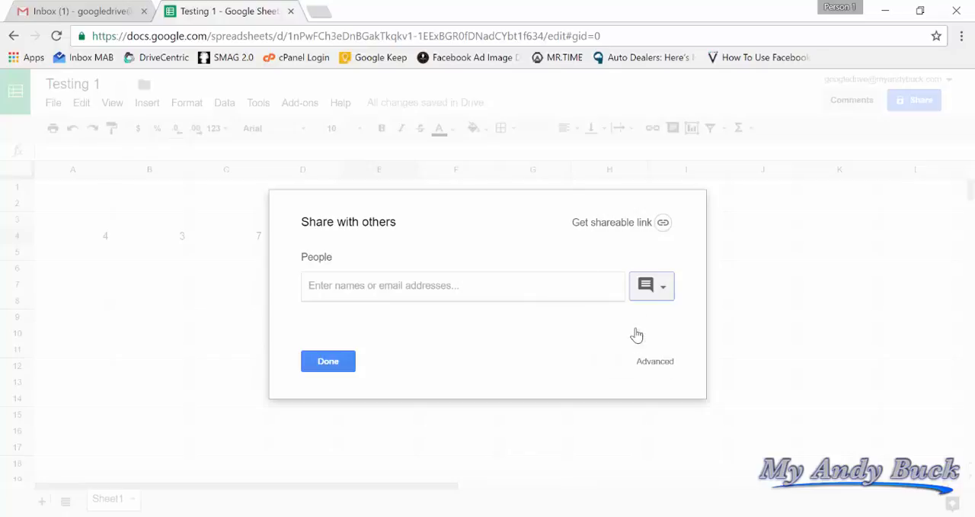
click(660, 295)
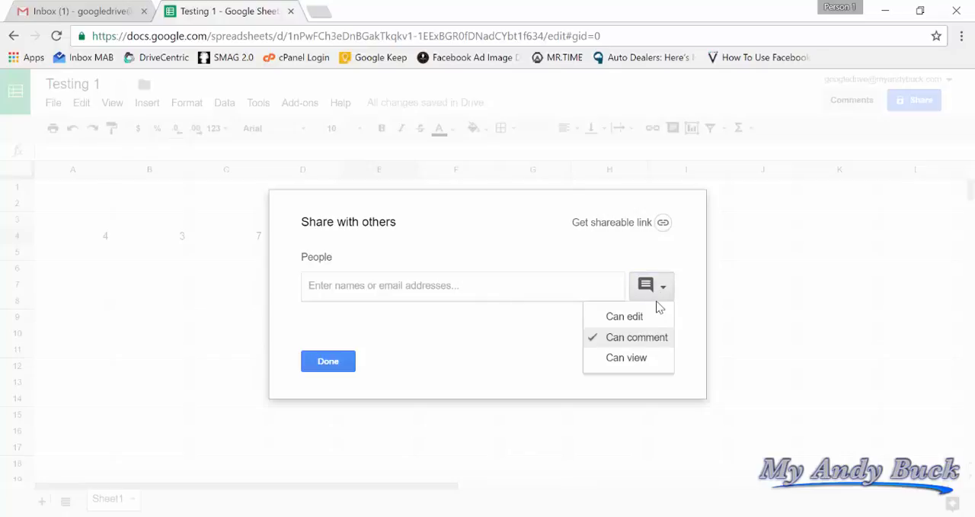
click(648, 320)
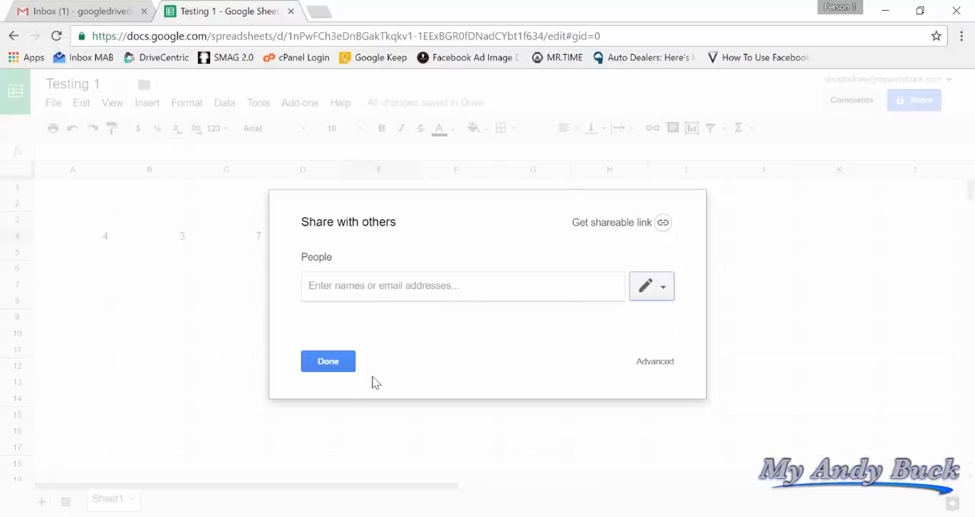
click(330, 367)
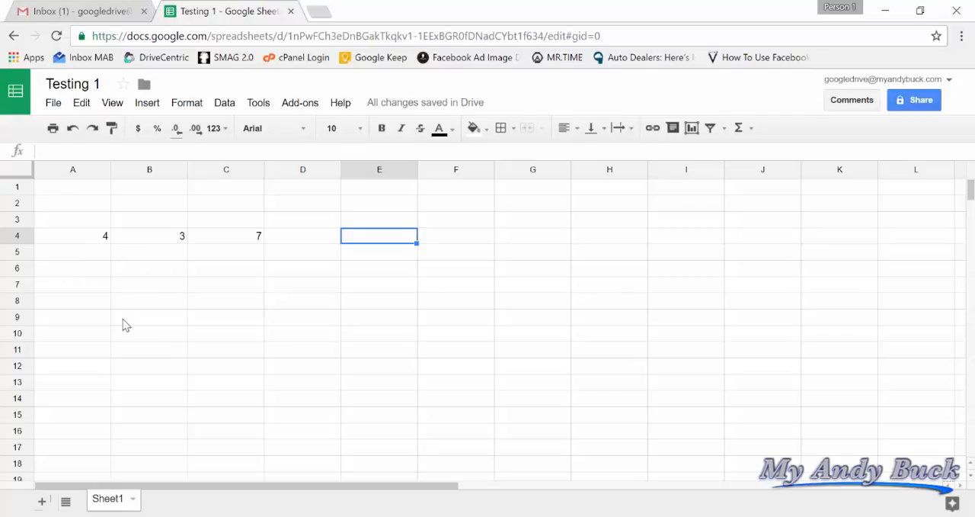
scroll(122, 325, down, 3)
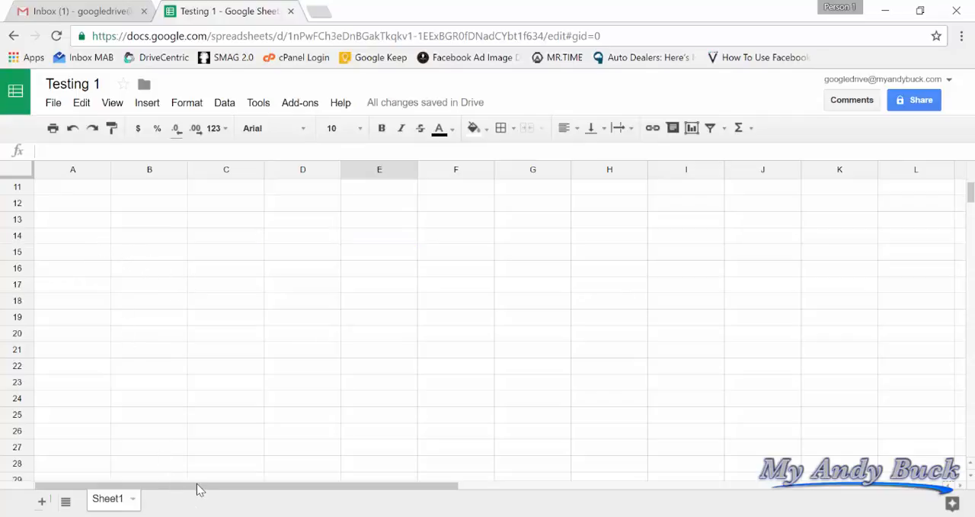